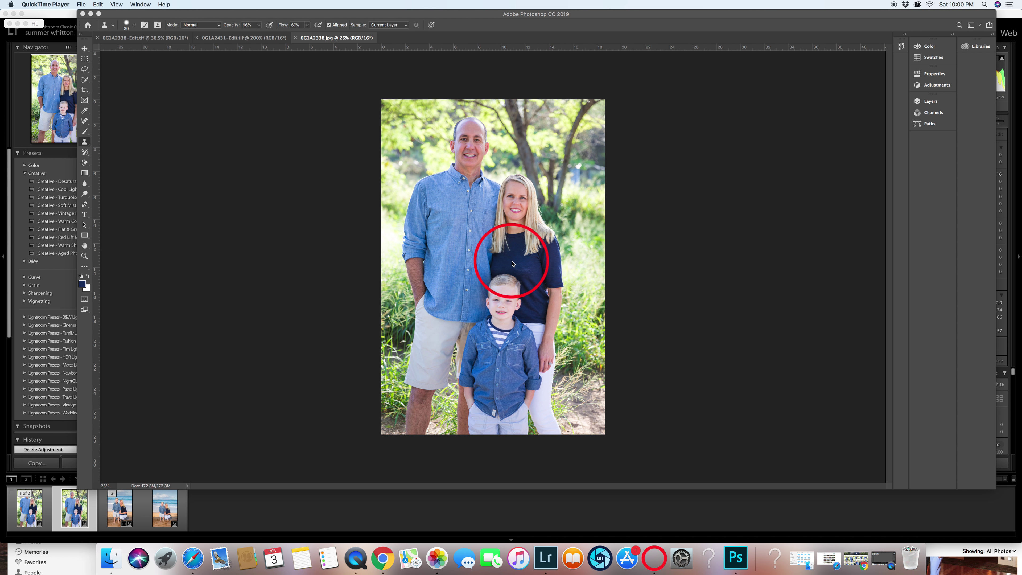
Step: Select the Clone Stamp tool and set its brush size to 67 px
click(84, 257)
click(85, 256)
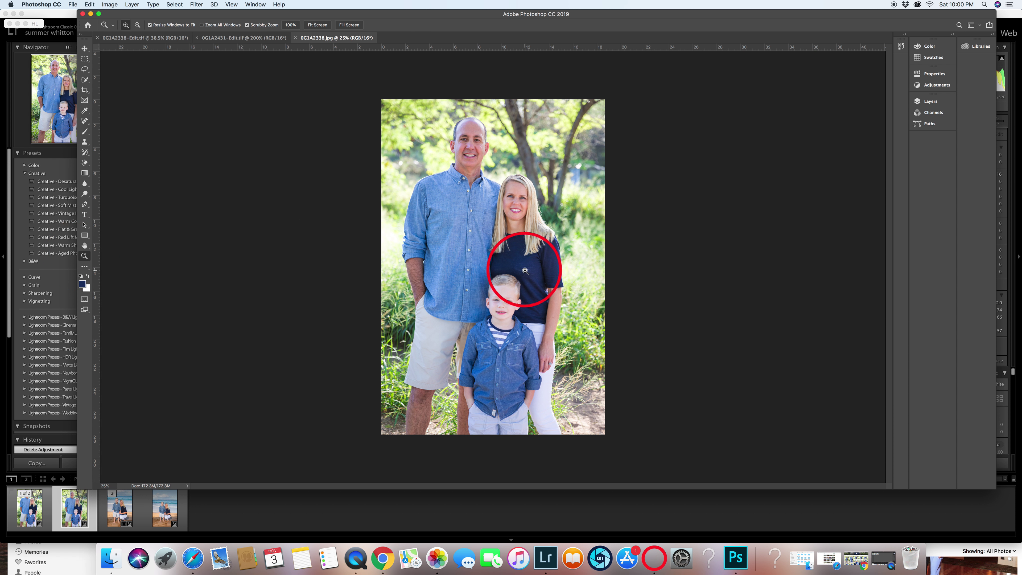
click(522, 270)
click(521, 270)
click(519, 270)
click(517, 271)
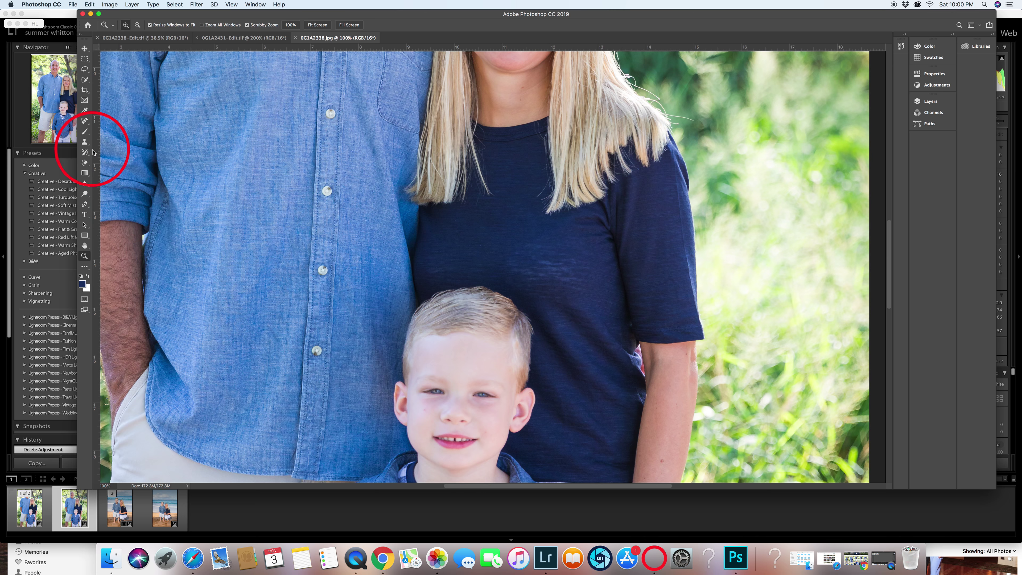
click(85, 142)
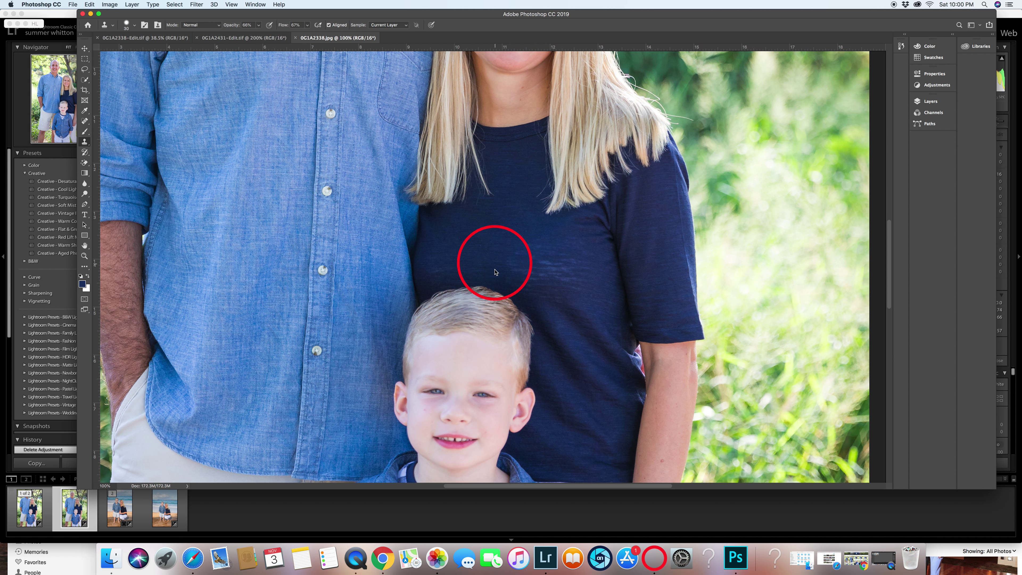
click(385, 240)
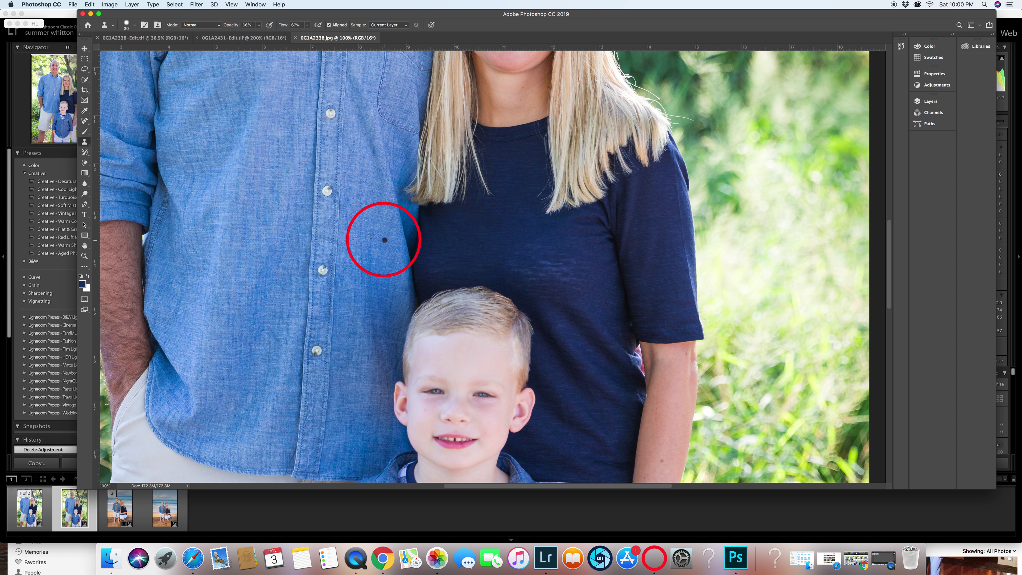
key(super+z)
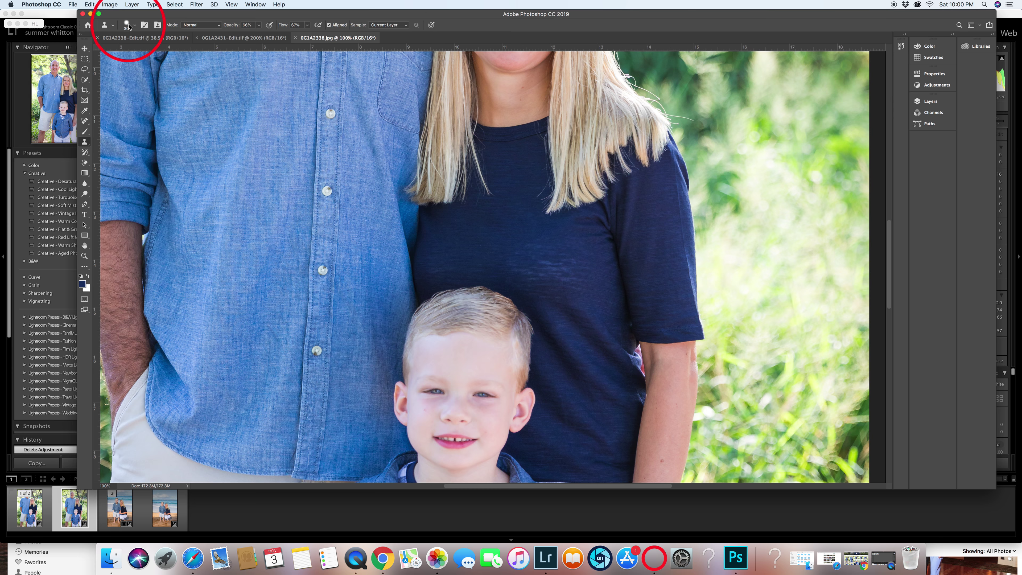
click(110, 136)
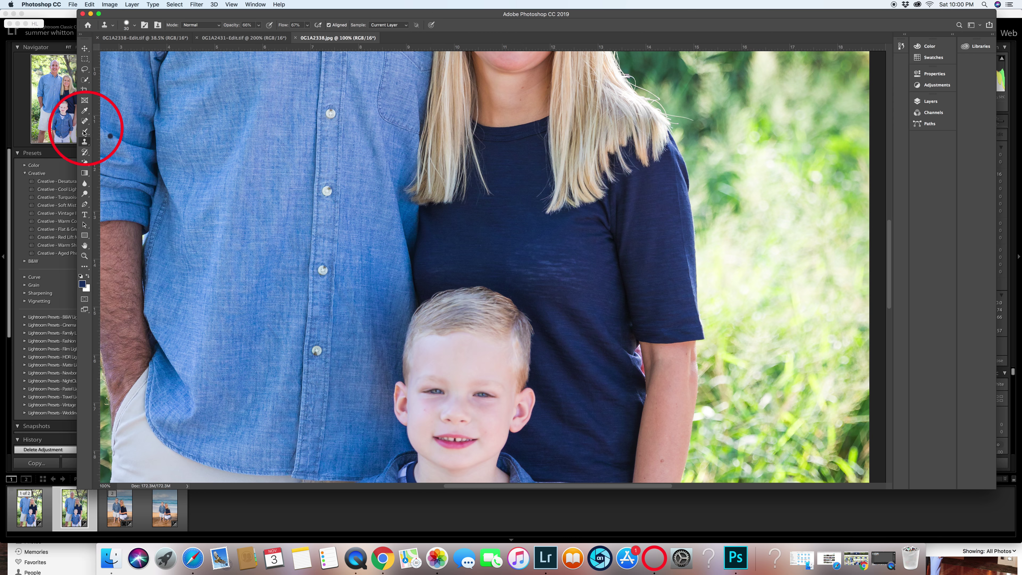
click(126, 25)
drag(123, 50, 138, 50)
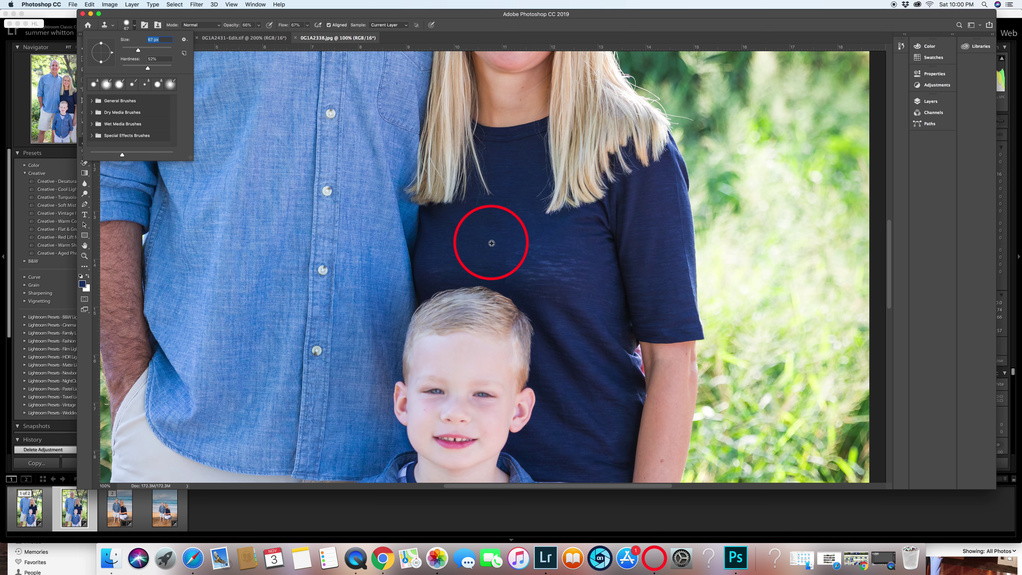
Step: Sample clean navy fabric on the chest of the woman's shirt and clone it over the light streaks beside it
alt+click(491, 240)
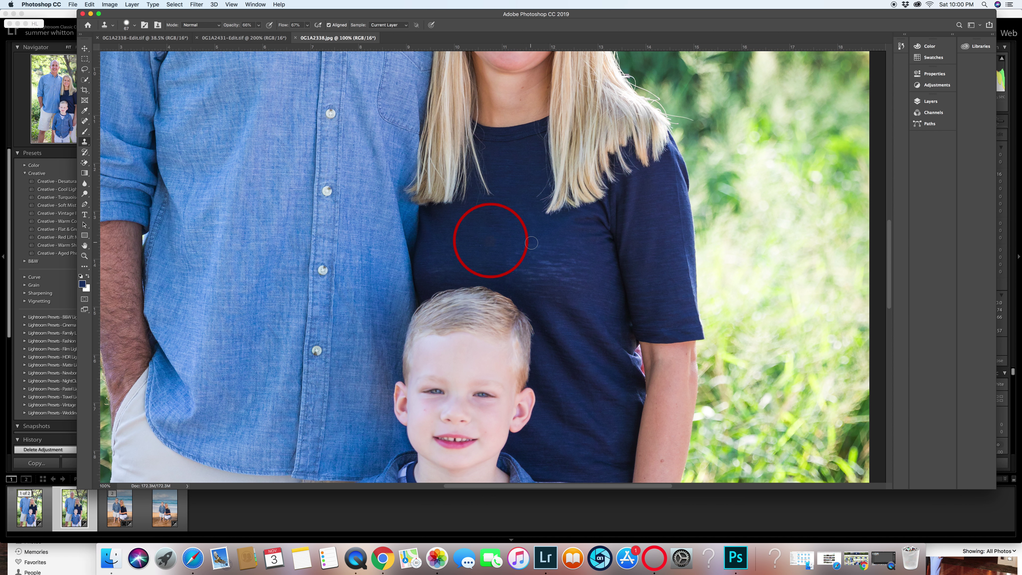
click(544, 250)
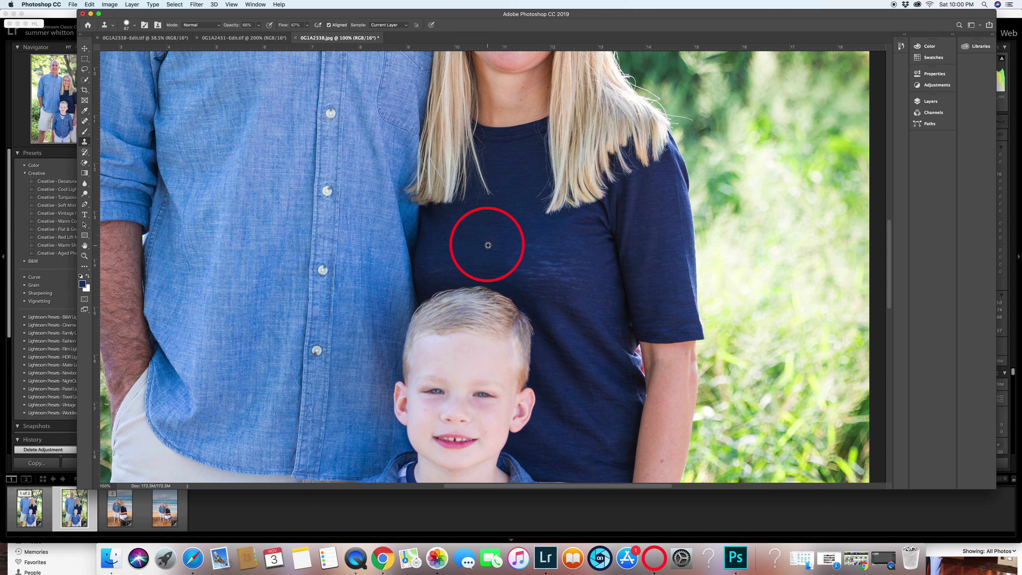
mouse_move(487, 245)
mouse_down()
mouse_move(536, 224)
mouse_move(600, 285)
mouse_move(529, 269)
mouse_move(564, 265)
mouse_move(560, 278)
mouse_move(565, 269)
mouse_move(548, 262)
mouse_move(539, 266)
mouse_move(591, 277)
mouse_move(538, 262)
mouse_move(591, 292)
mouse_move(578, 294)
mouse_move(491, 263)
mouse_move(538, 231)
mouse_move(513, 263)
mouse_up()
click(568, 278)
Step: Clone freshly sampled fabric over the remaining light streaks on the woman's shirt above the boy's head
alt+click(523, 283)
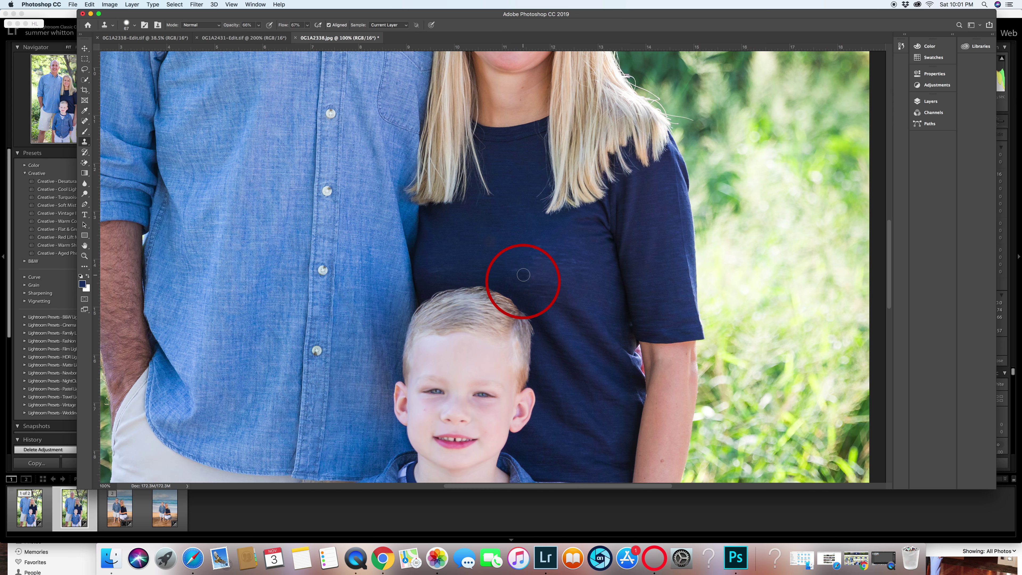
mouse_move(527, 276)
mouse_down()
mouse_move(557, 291)
mouse_move(519, 275)
mouse_move(594, 238)
mouse_move(591, 266)
mouse_move(469, 217)
mouse_move(539, 328)
mouse_move(533, 343)
mouse_move(470, 286)
mouse_move(527, 259)
mouse_move(519, 260)
mouse_move(569, 268)
mouse_move(575, 278)
mouse_move(516, 258)
mouse_move(476, 261)
mouse_move(566, 292)
mouse_move(543, 265)
mouse_move(565, 274)
mouse_move(519, 253)
mouse_move(544, 253)
mouse_move(538, 248)
mouse_move(534, 260)
mouse_move(544, 259)
mouse_move(550, 237)
mouse_move(597, 342)
mouse_move(577, 345)
mouse_move(593, 292)
mouse_move(671, 256)
mouse_move(474, 256)
mouse_move(484, 242)
mouse_move(507, 245)
mouse_up()
alt+click(557, 293)
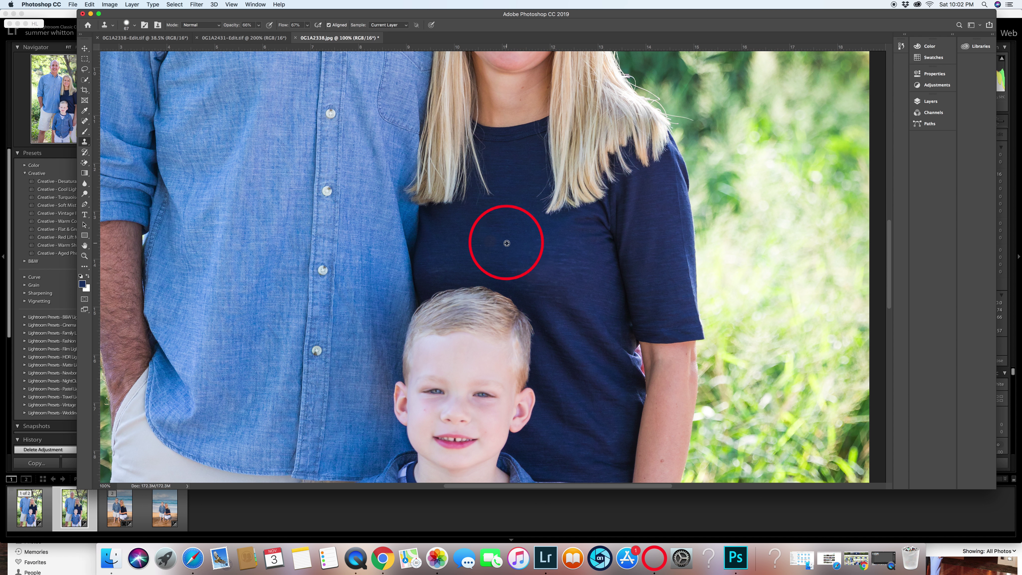
alt+click(506, 242)
click(489, 242)
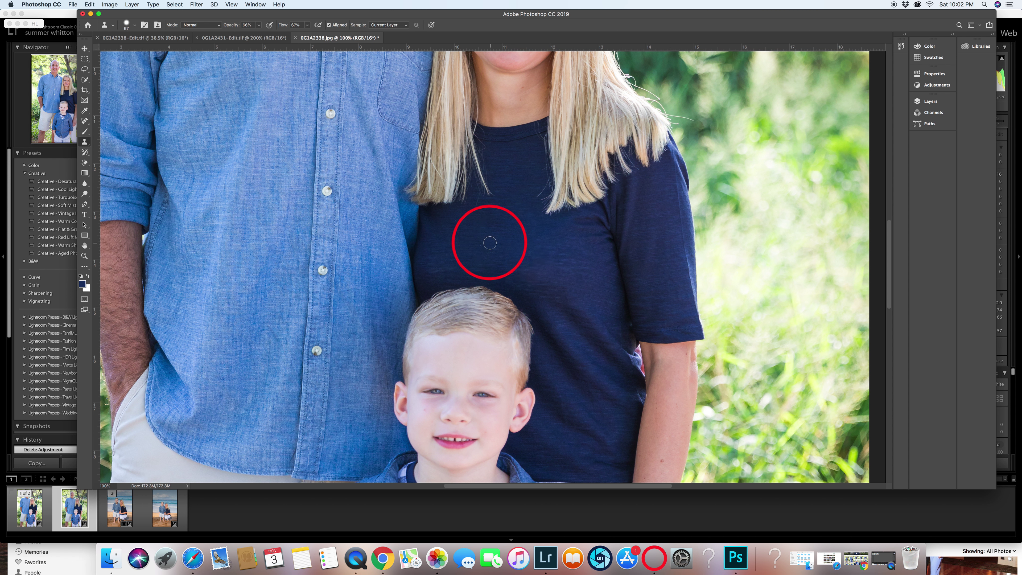
click(627, 310)
click(678, 319)
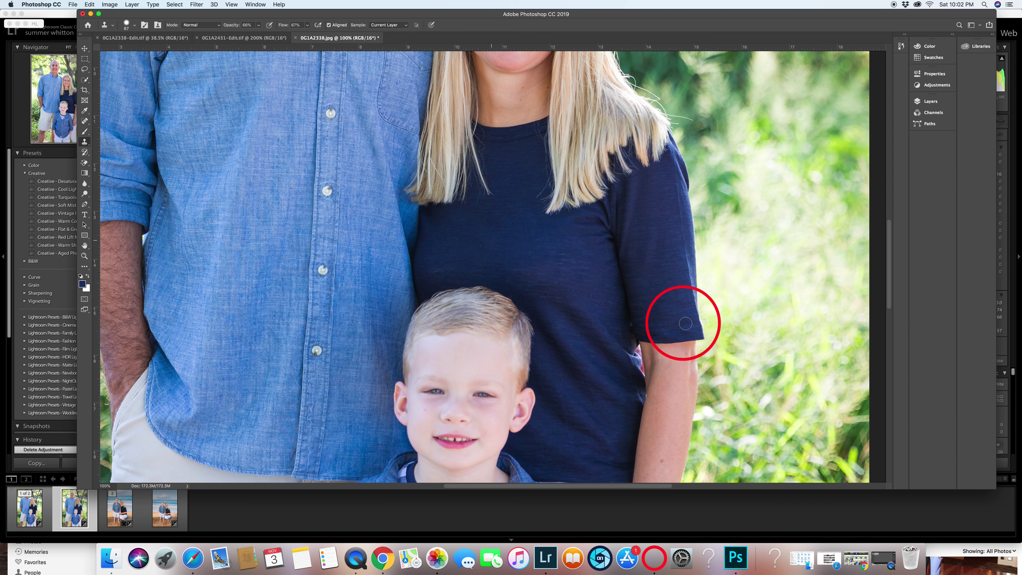
click(569, 201)
click(688, 270)
click(715, 317)
click(532, 308)
click(517, 201)
click(650, 328)
click(582, 267)
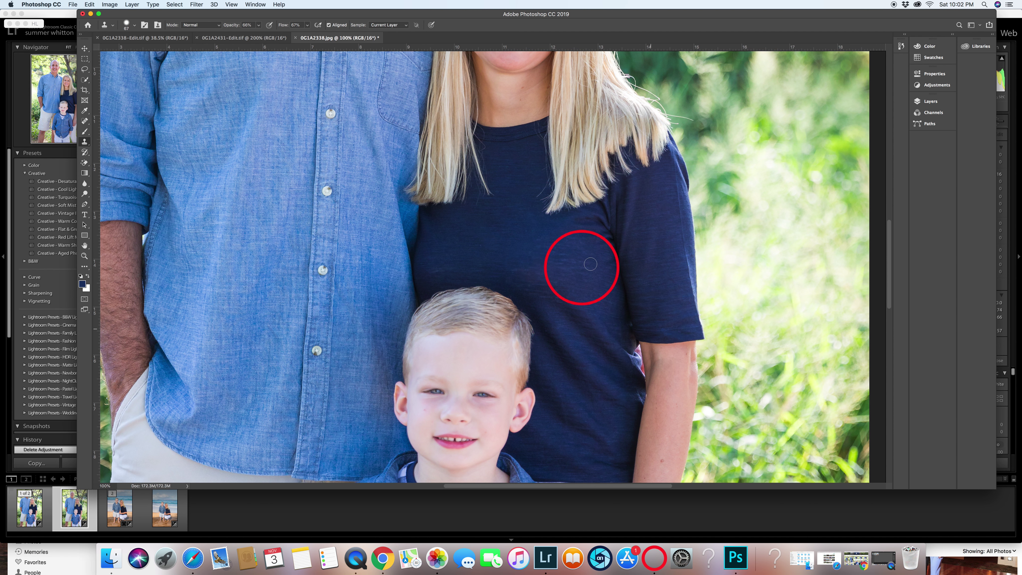
click(680, 245)
click(697, 289)
click(589, 295)
click(627, 338)
click(655, 356)
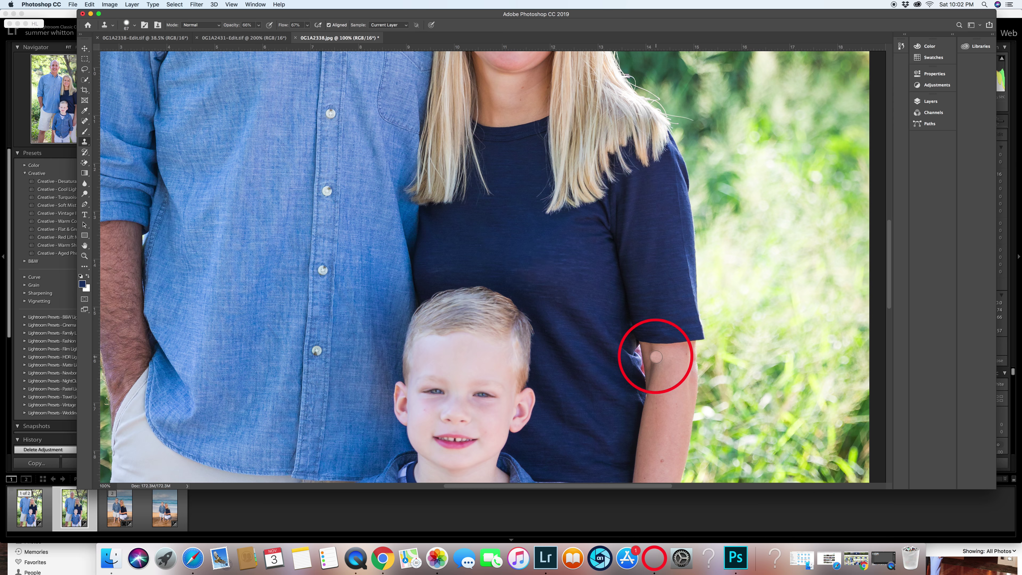
Step: Save the retouched photo and switch to Lightroom
click(74, 4)
click(74, 4)
click(73, 5)
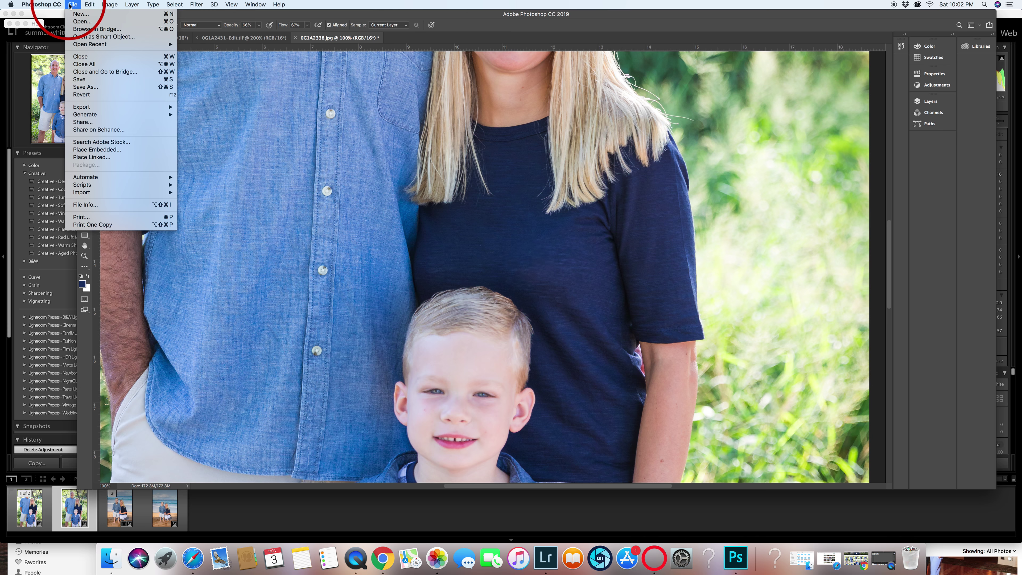
click(86, 80)
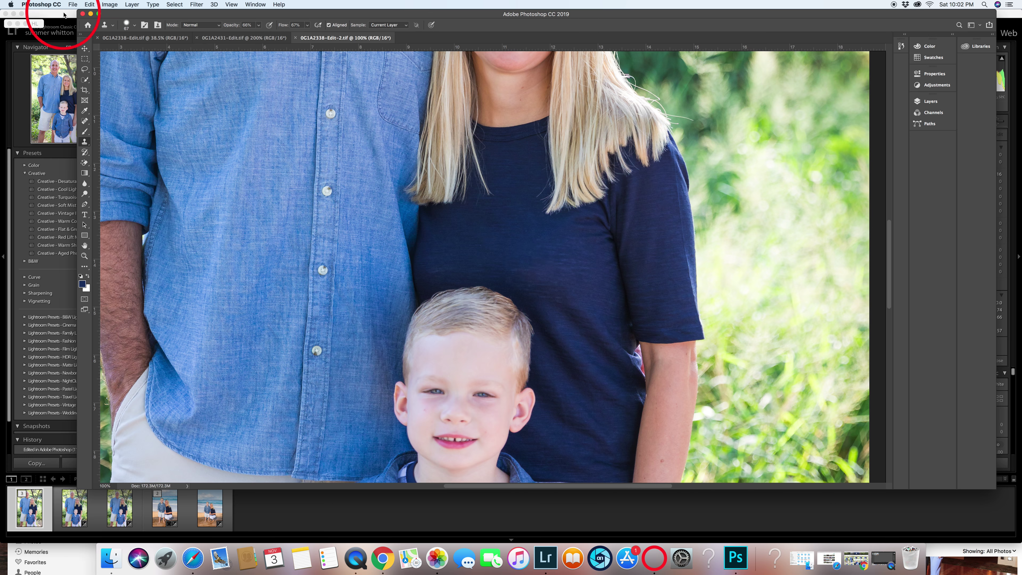
click(64, 15)
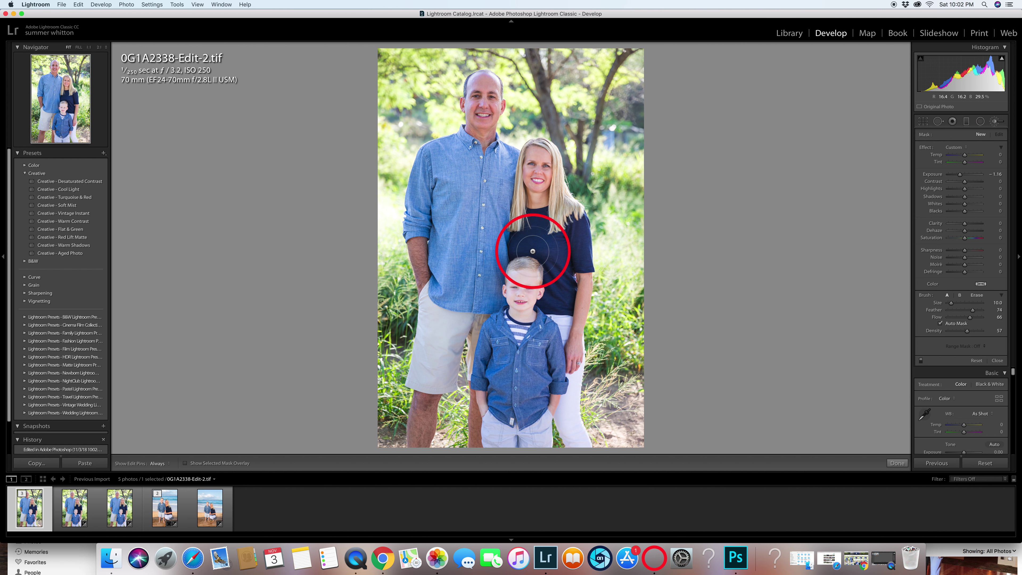
Step: Darken the chest and sleeve of the woman's navy shirt with the Adjustment Brush at size 35
click(994, 122)
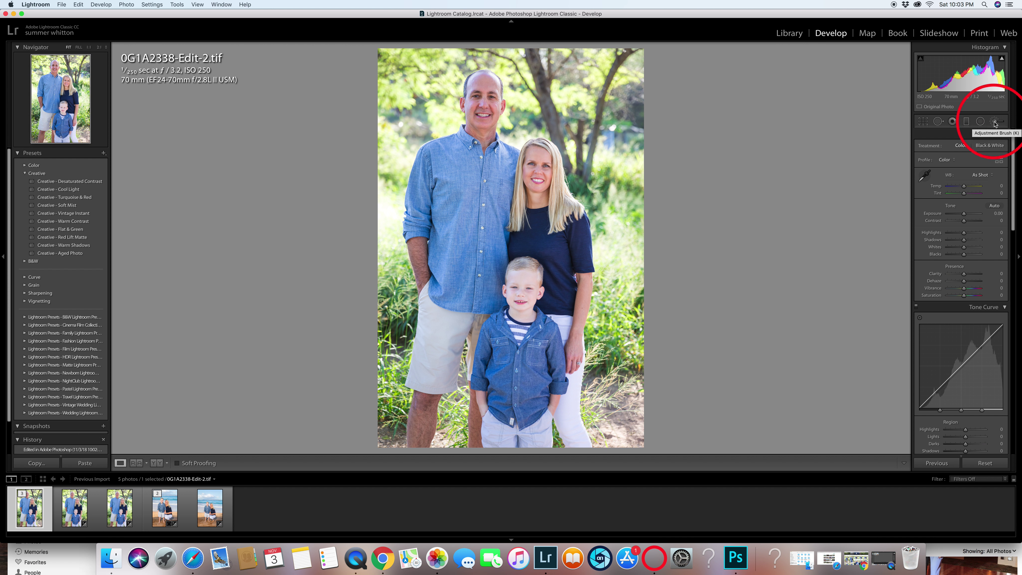
click(66, 100)
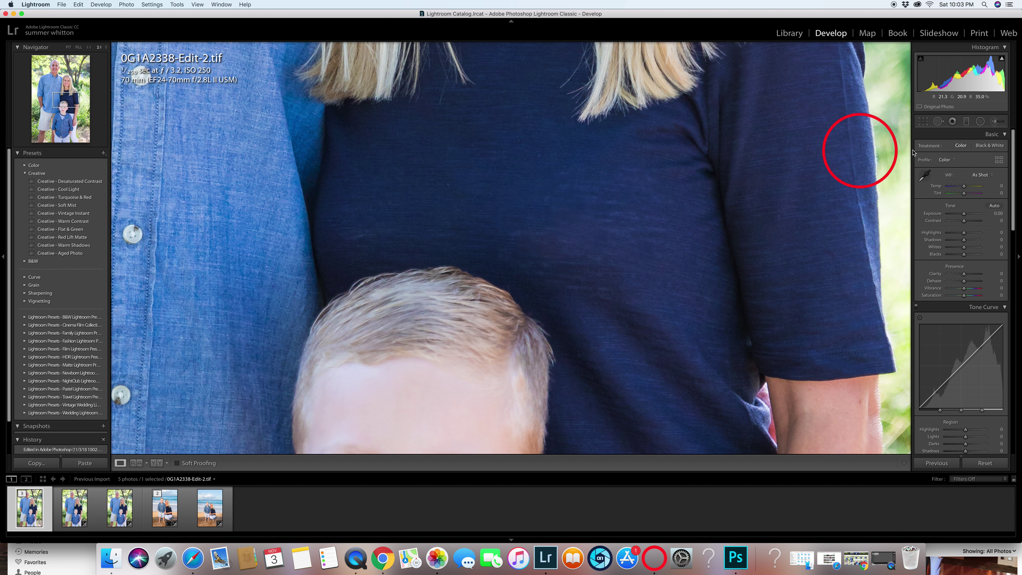
click(995, 122)
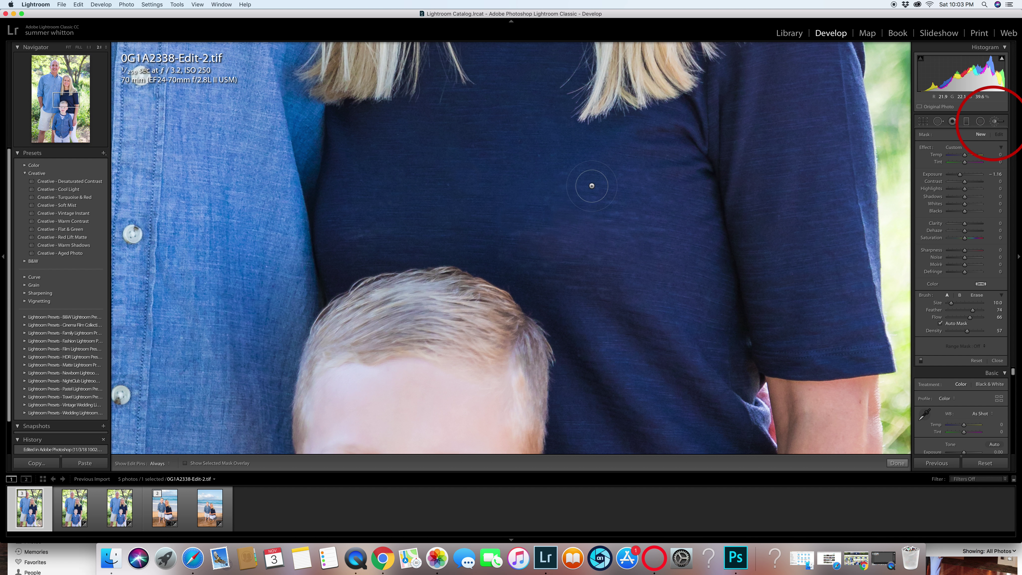
key(])
key(])
key(])
key(])
key(])
key(])
key(])
key(])
key(])
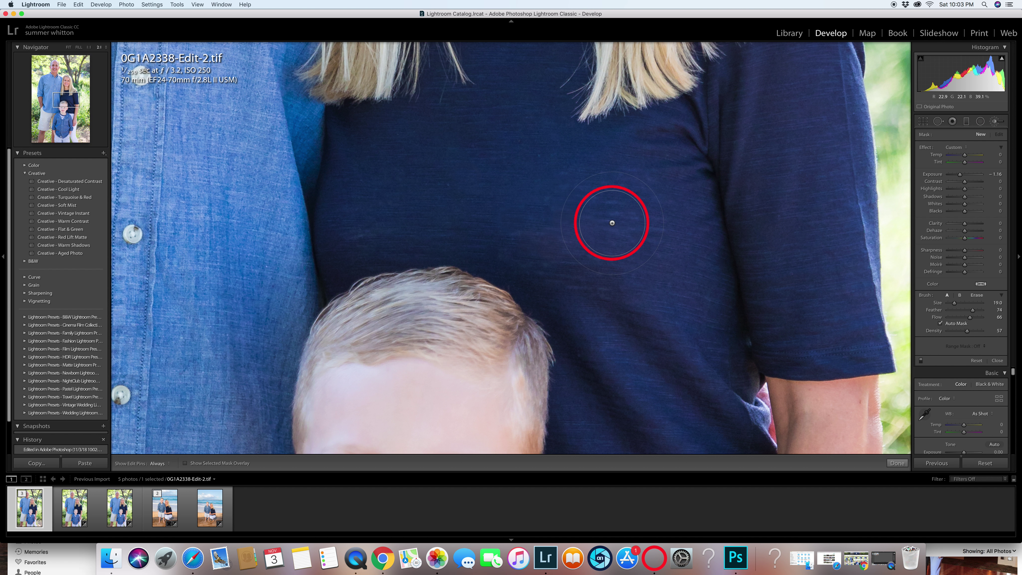
scroll(612, 222, down, 1)
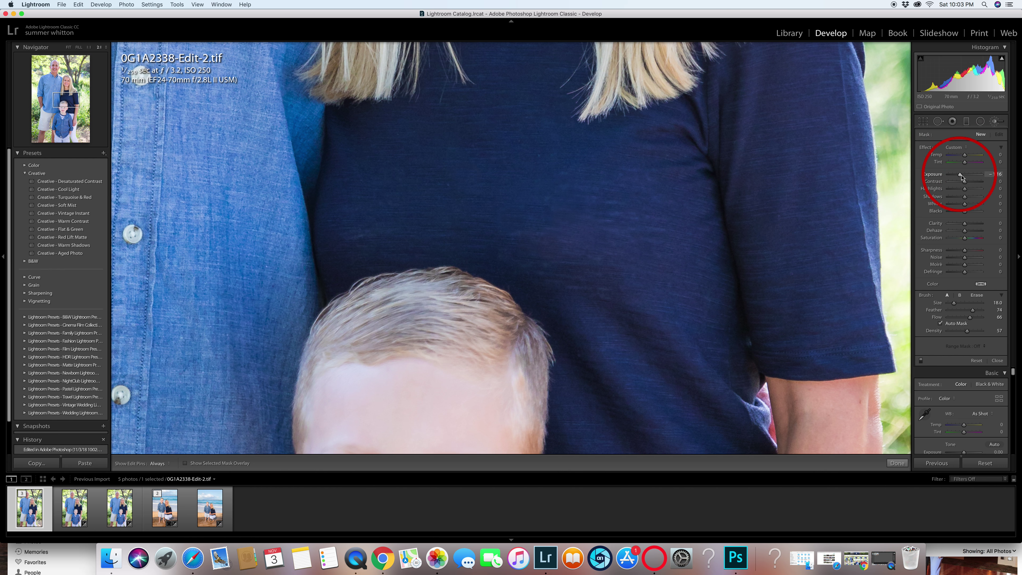
scroll(453, 175, up, 6)
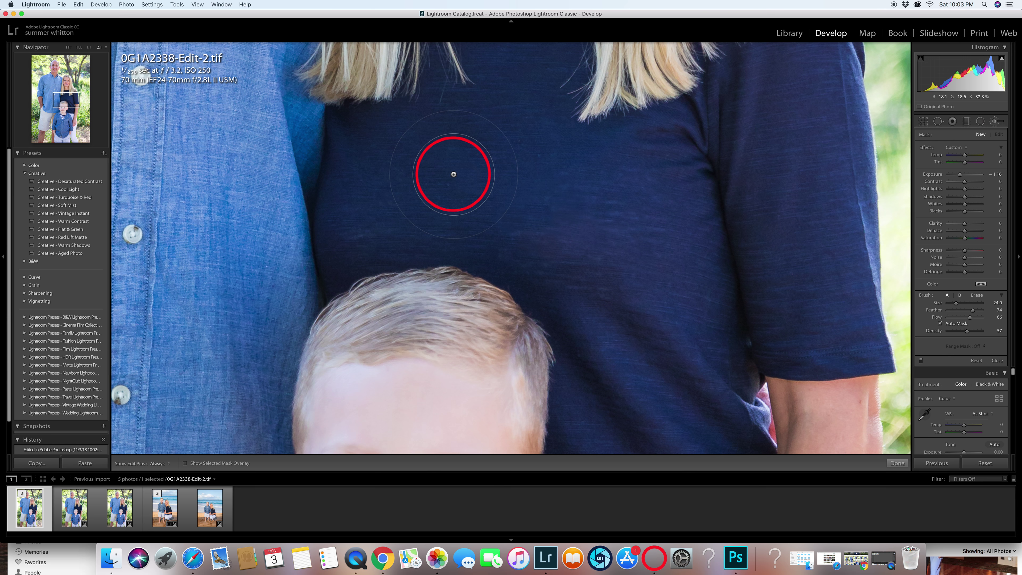
scroll(453, 174, up, 8)
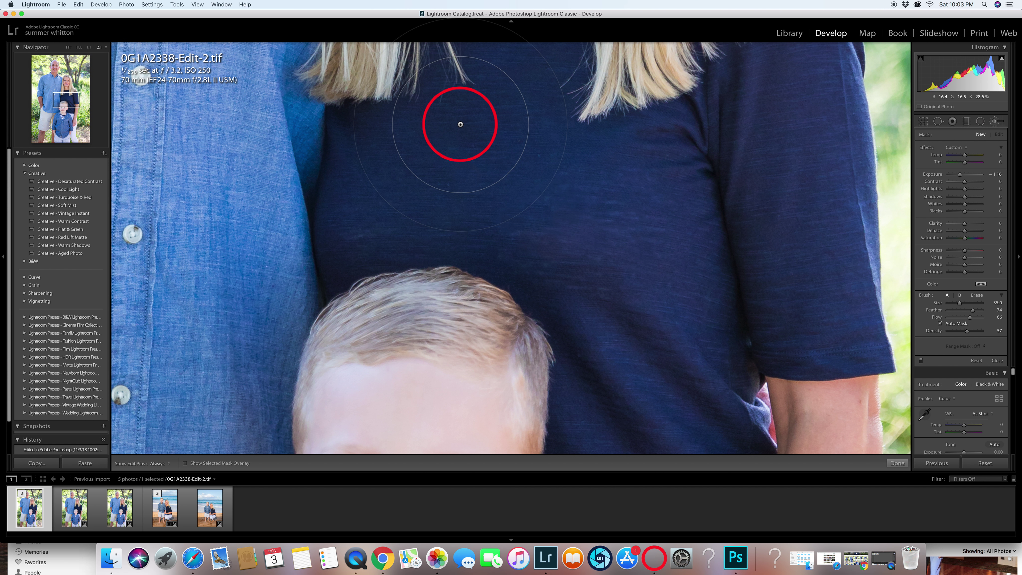
mouse_move(459, 121)
mouse_down()
mouse_move(354, 215)
mouse_move(514, 215)
mouse_up()
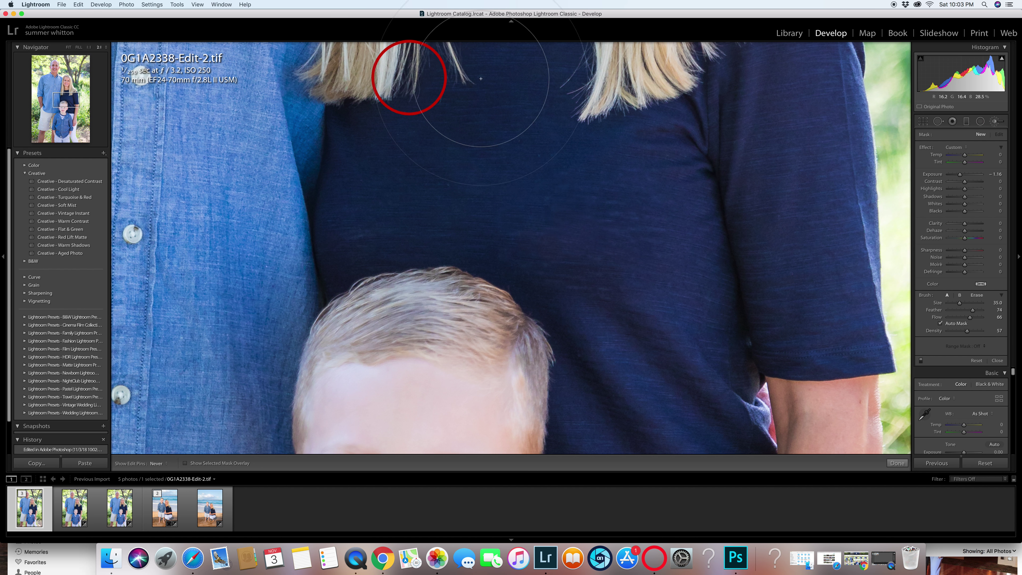
drag(480, 79, 784, 236)
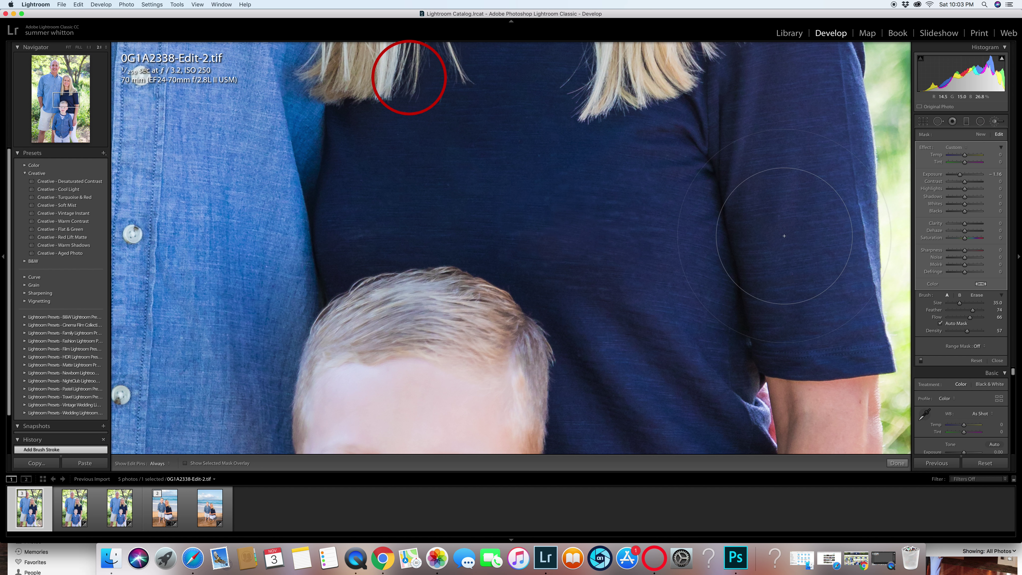
Step: Reduce the Adjustment Brush size to 14 and paint the darkening over the lower torso of the navy shirt
click(104, 50)
click(110, 40)
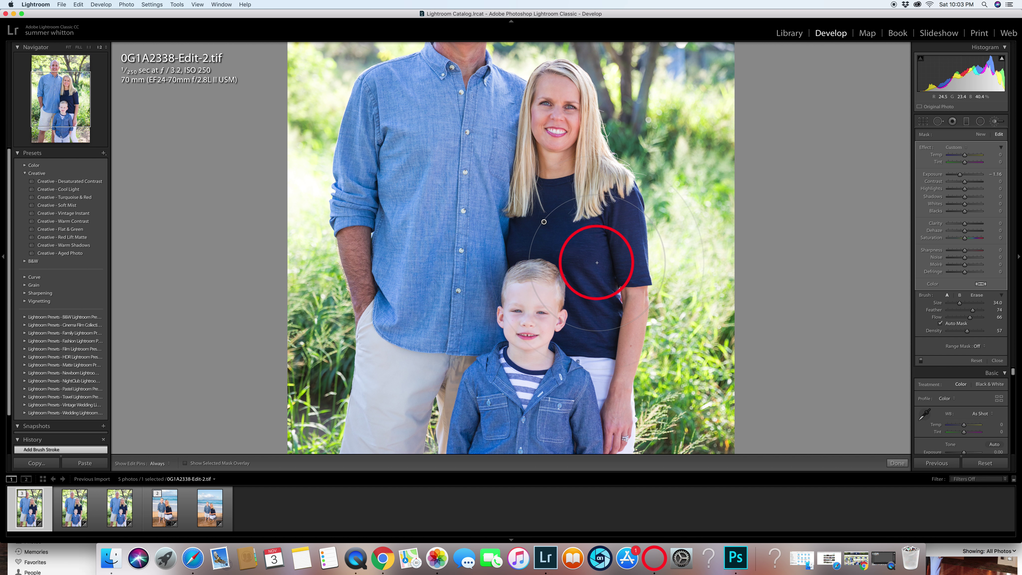
key(bracketleft)
key(bracketleft)
key(bracketleft)
scroll(593, 259, down, 6)
key(h)
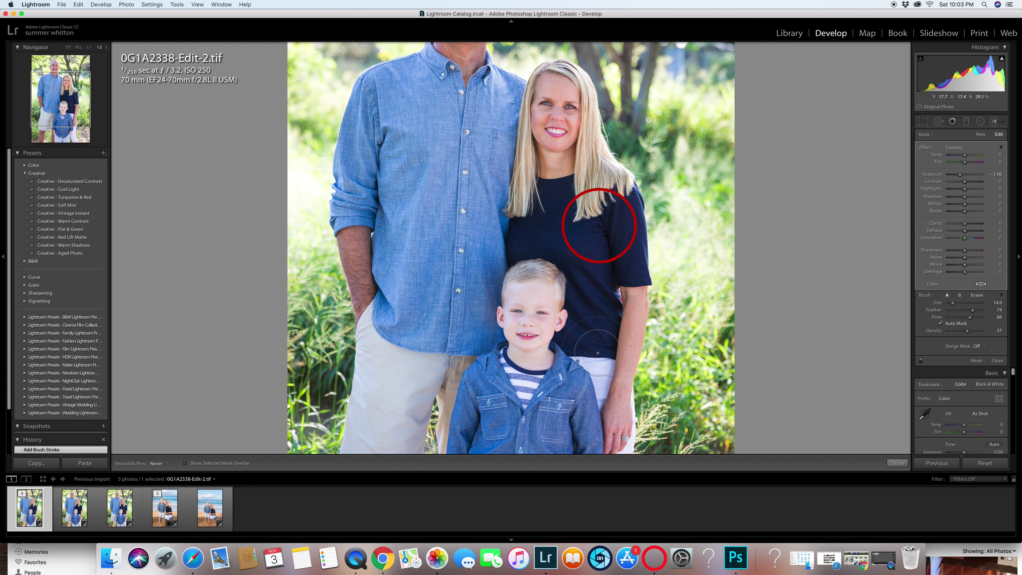
mouse_move(597, 353)
mouse_down()
mouse_move(586, 348)
mouse_move(584, 230)
mouse_up()
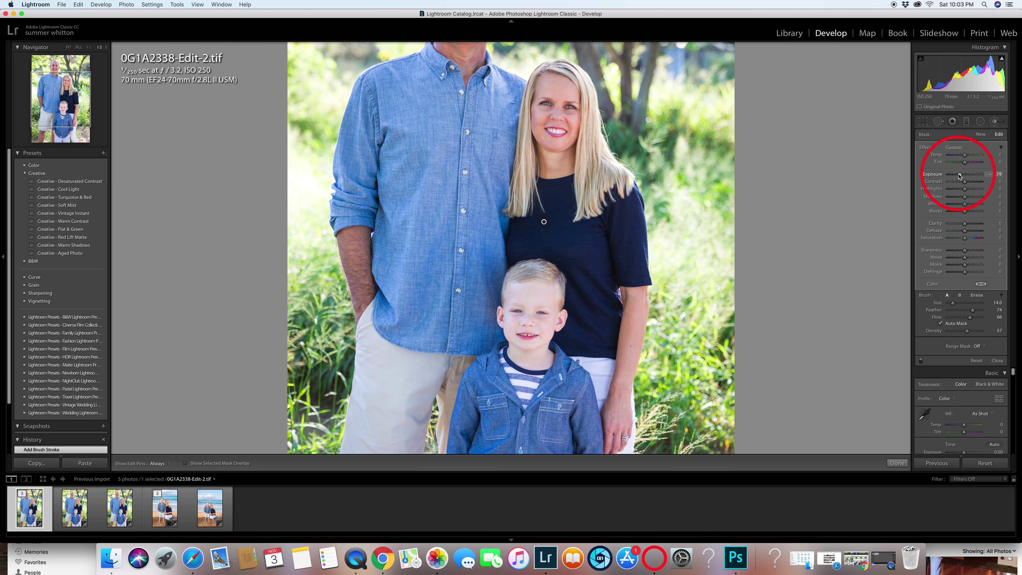
Step: Set the brush adjustment's exposure to -1.20, close the Adjustment Brush and fit the whole photo in view
drag(959, 173, 958, 174)
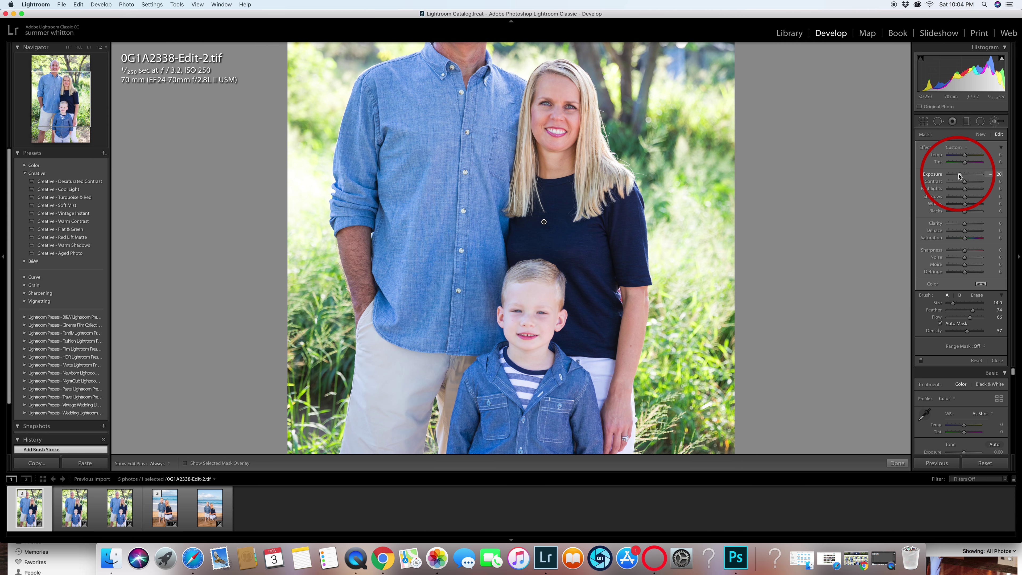
drag(959, 176, 959, 180)
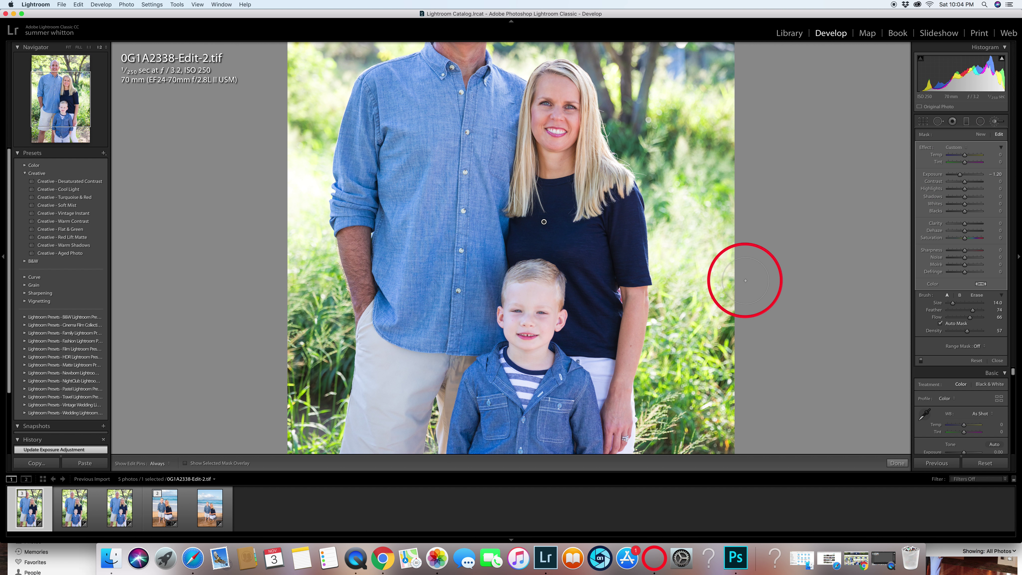
click(1002, 122)
click(726, 183)
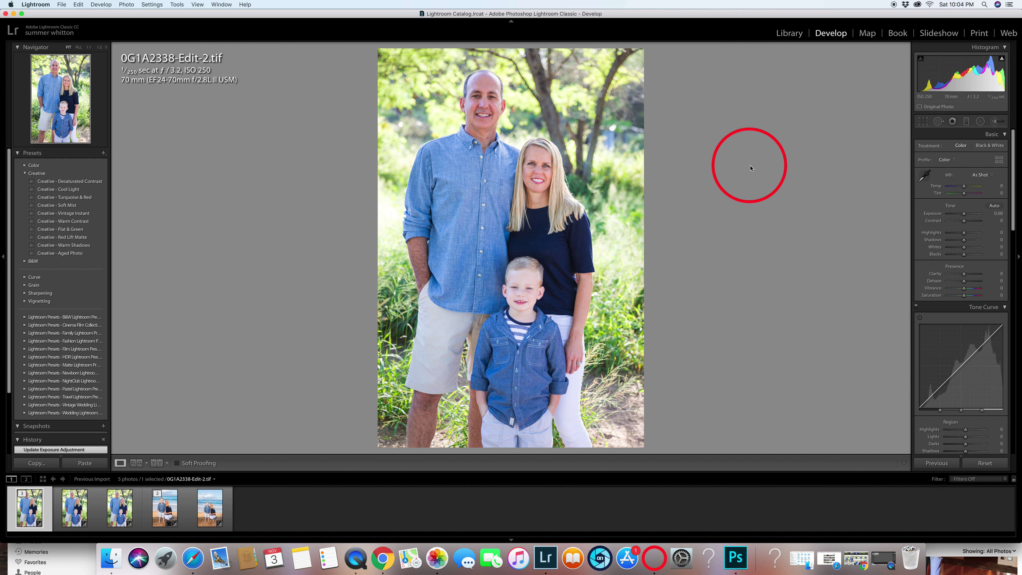